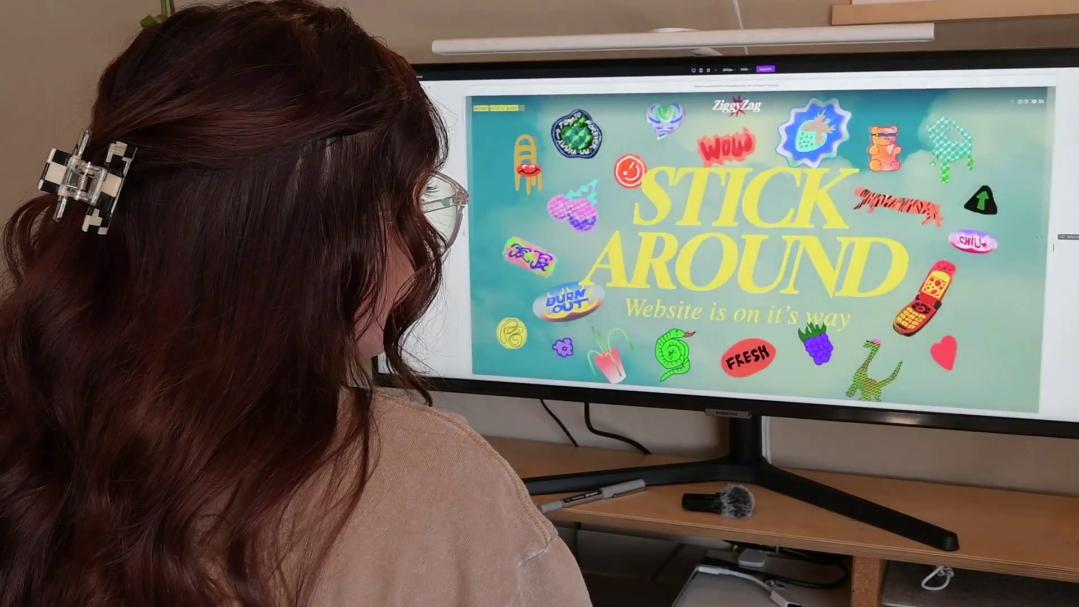
Scroll the ZiggyZag 'STICK AROUND' coming-soon page down and back up.
scroll(742, 241, down, 5)
scroll(742, 241, up, 5)
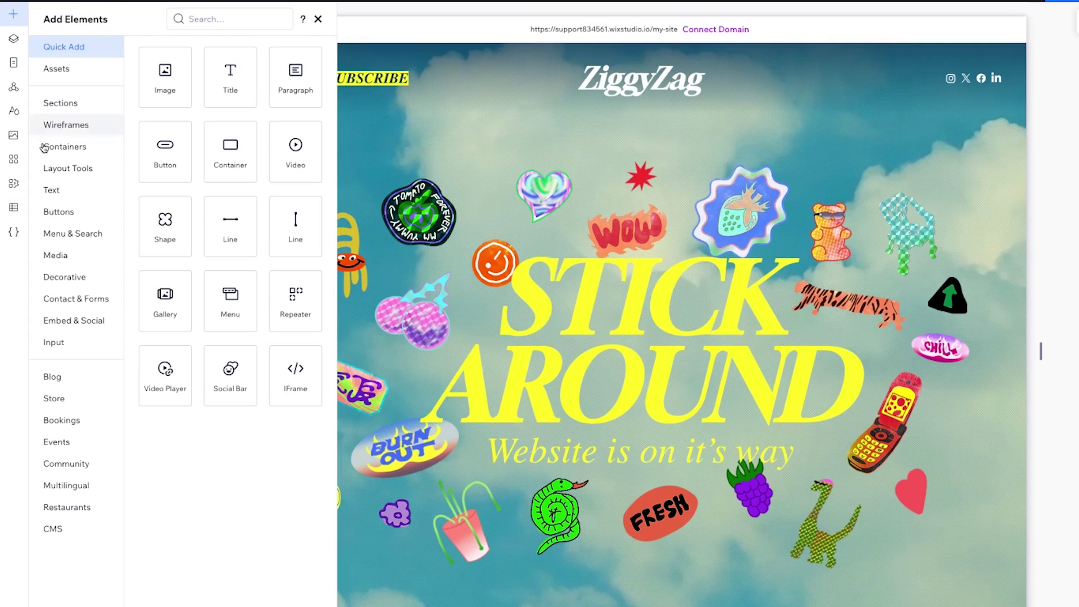
From the CMS options, start a new collection and choose Create with AI.
click(63, 528)
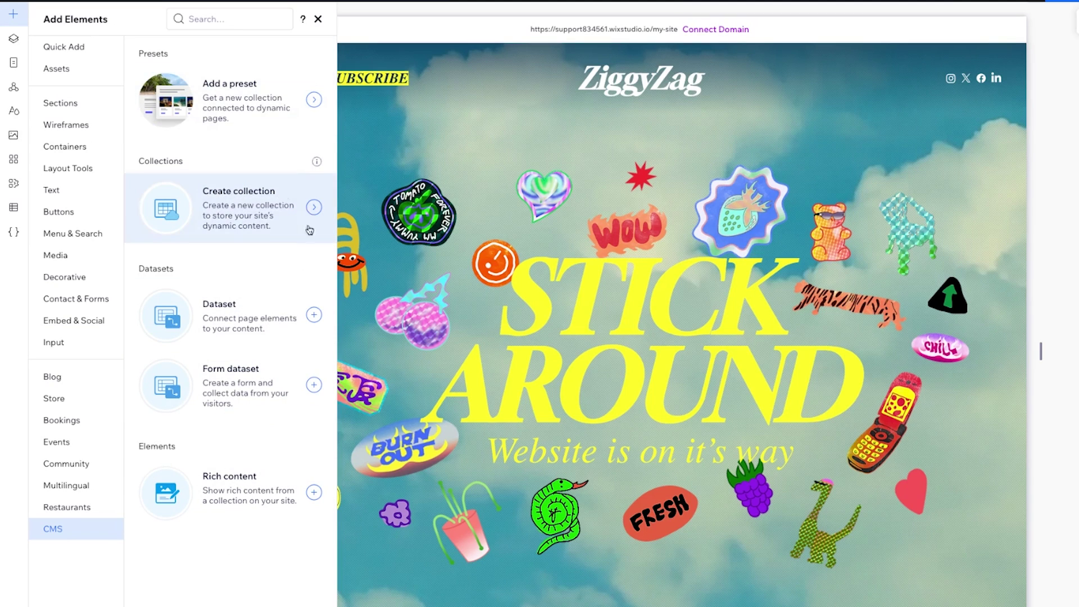
click(222, 218)
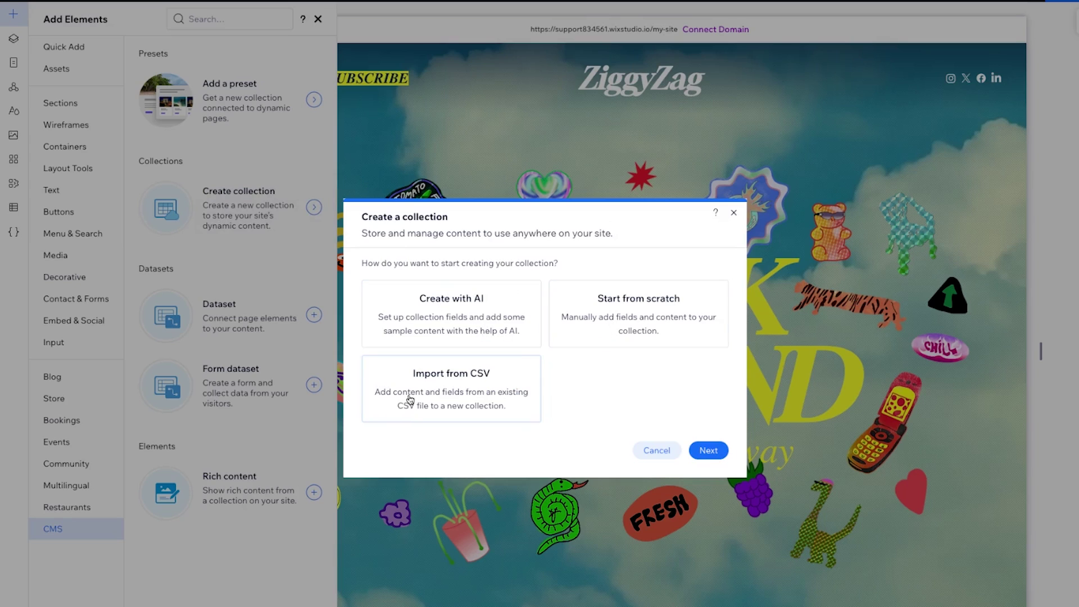
click(435, 321)
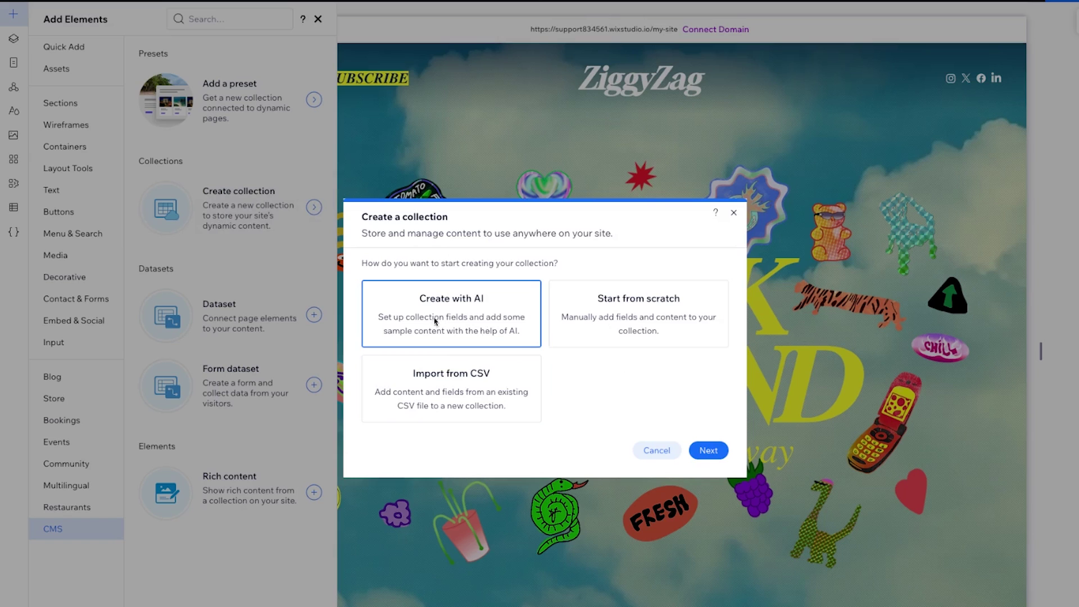
Name the AI collection 'Graphic Design Portfolio', describe its web and brand design pieces, and generate fields.
click(705, 450)
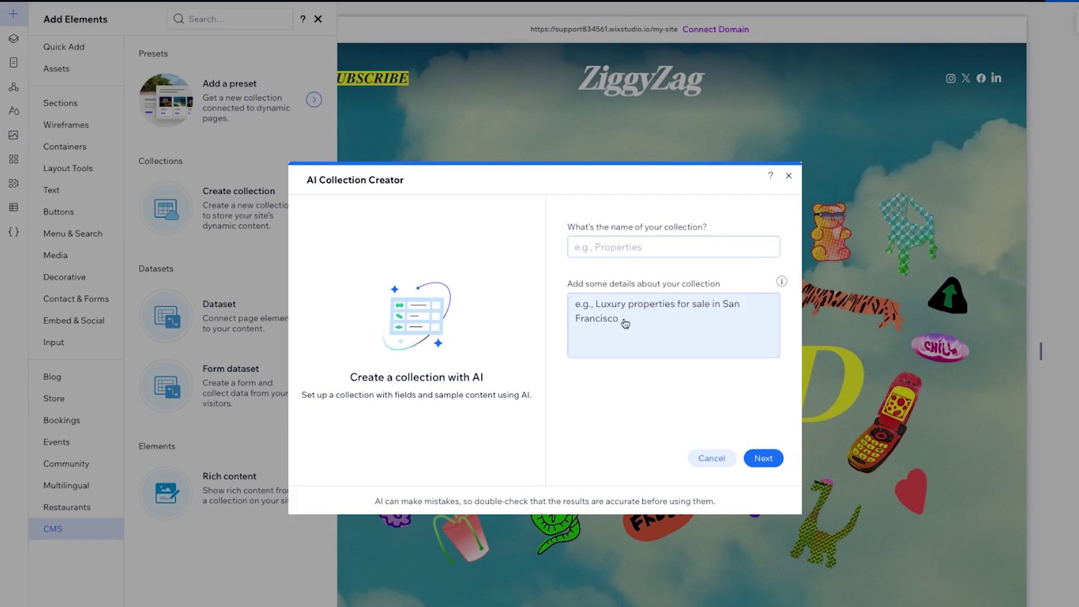
click(586, 255)
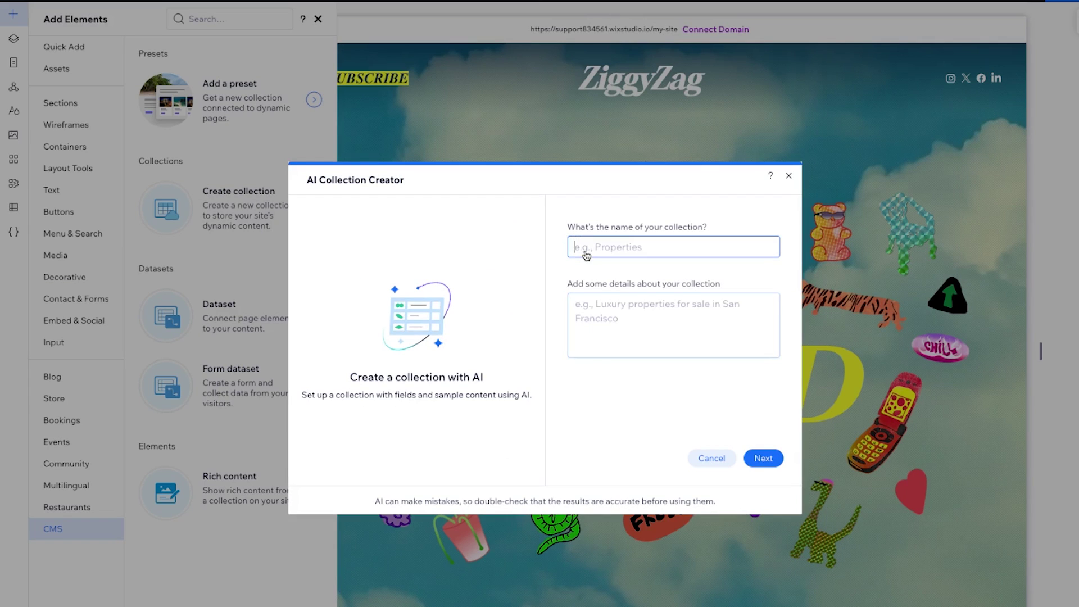
text(Graphic Design P)
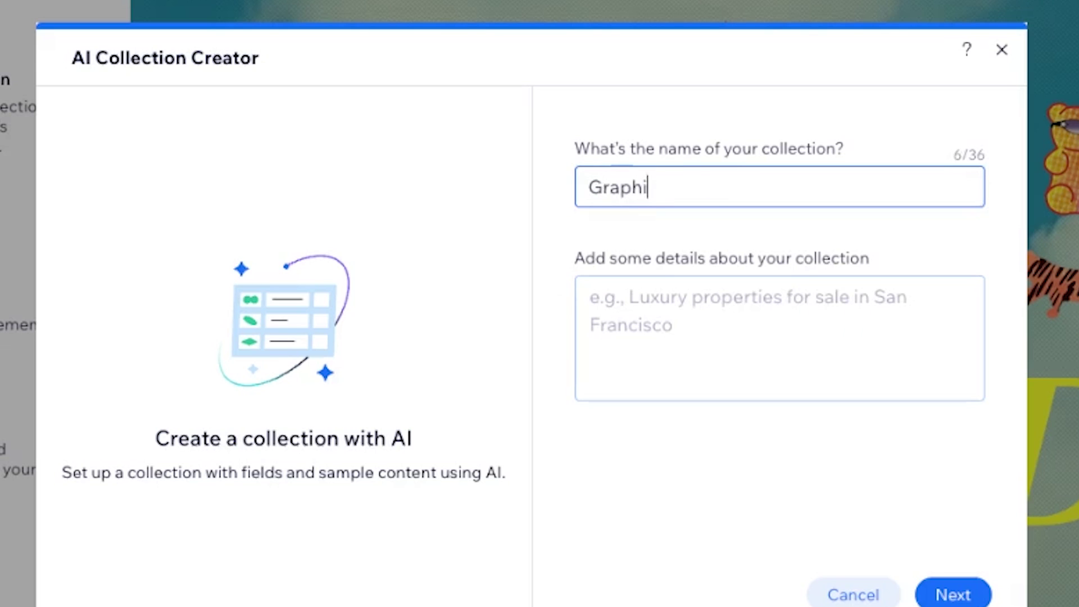
text(ort)
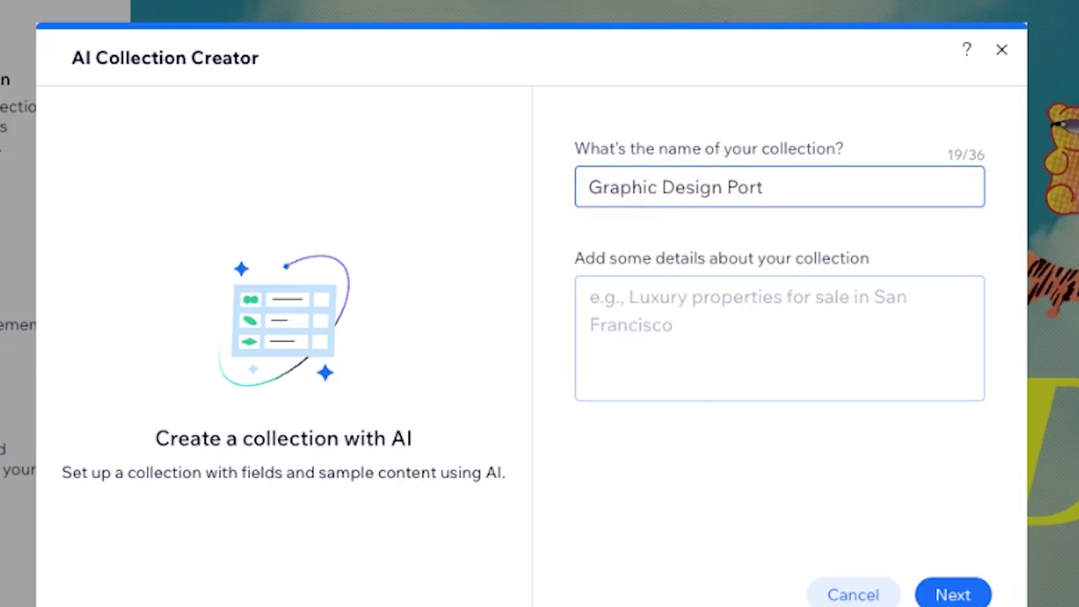
text(folio)
key(Tab)
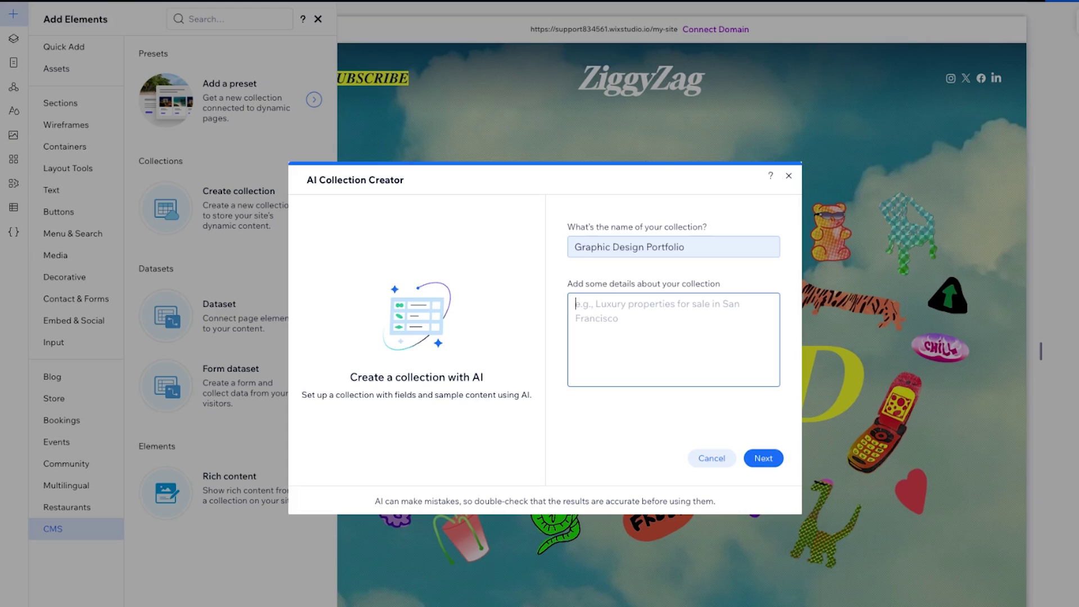
text(Graphic design portfolio pieces )
text(including web design and brand design show)
text(casing my desi)
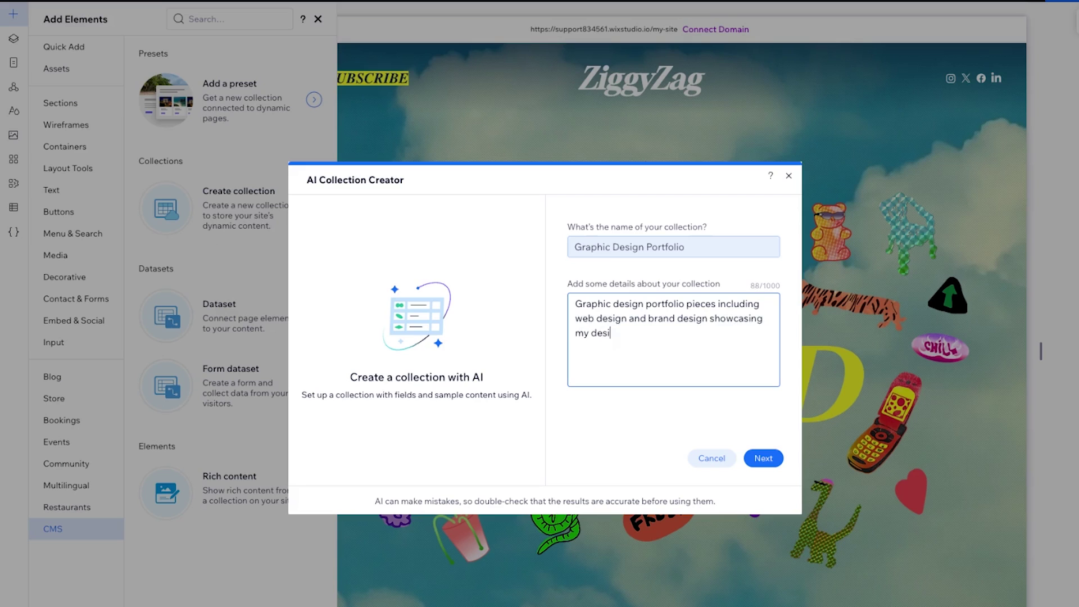
text(gn style and aesthetics)
click(763, 458)
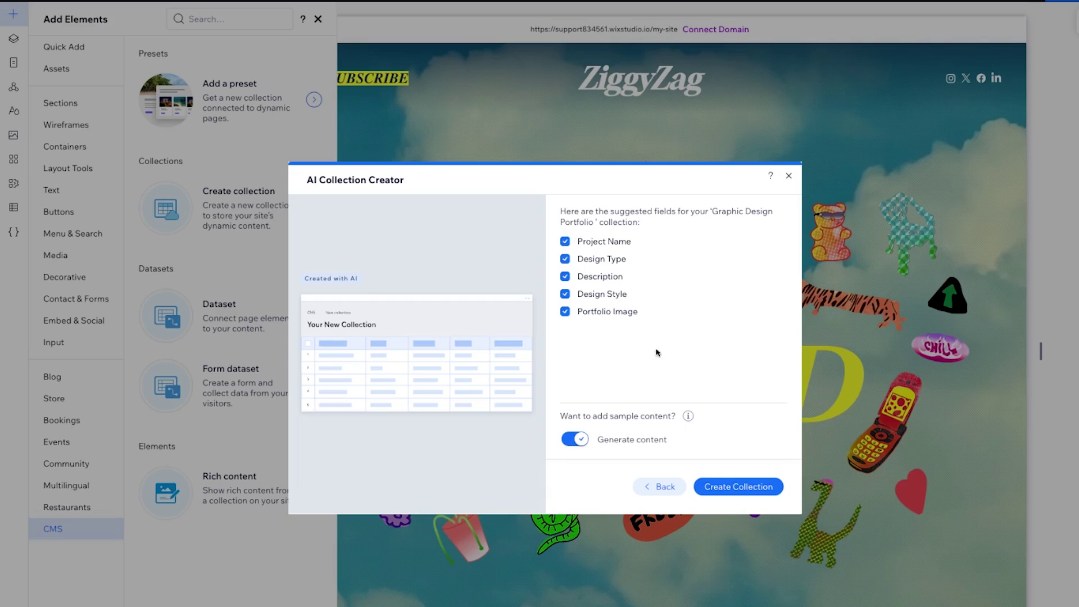
Create the collection with sample content and inspect the Website Redesign row's cells.
click(714, 488)
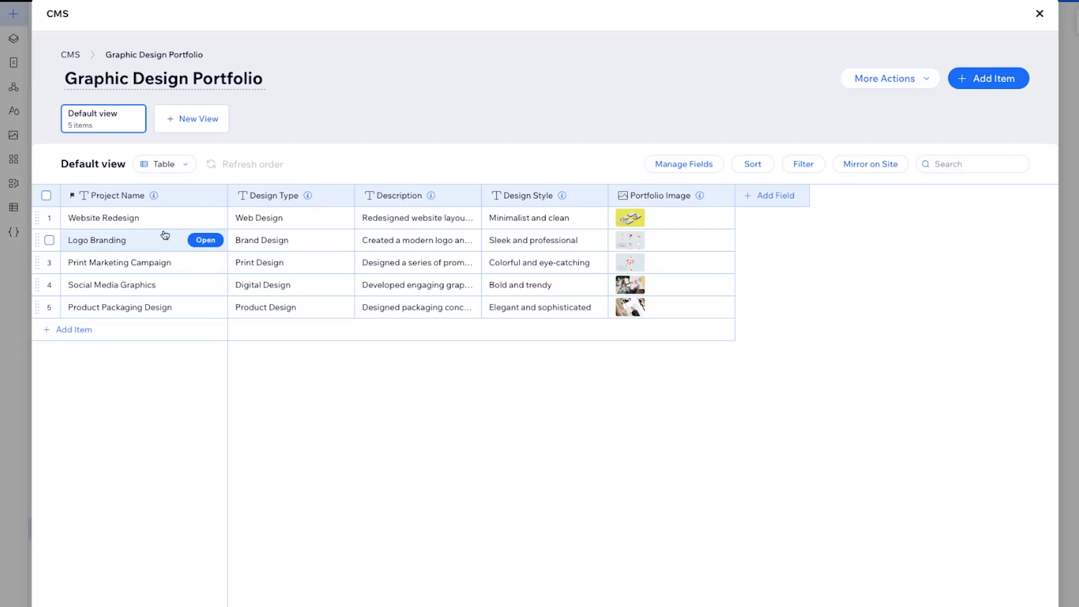
click(160, 226)
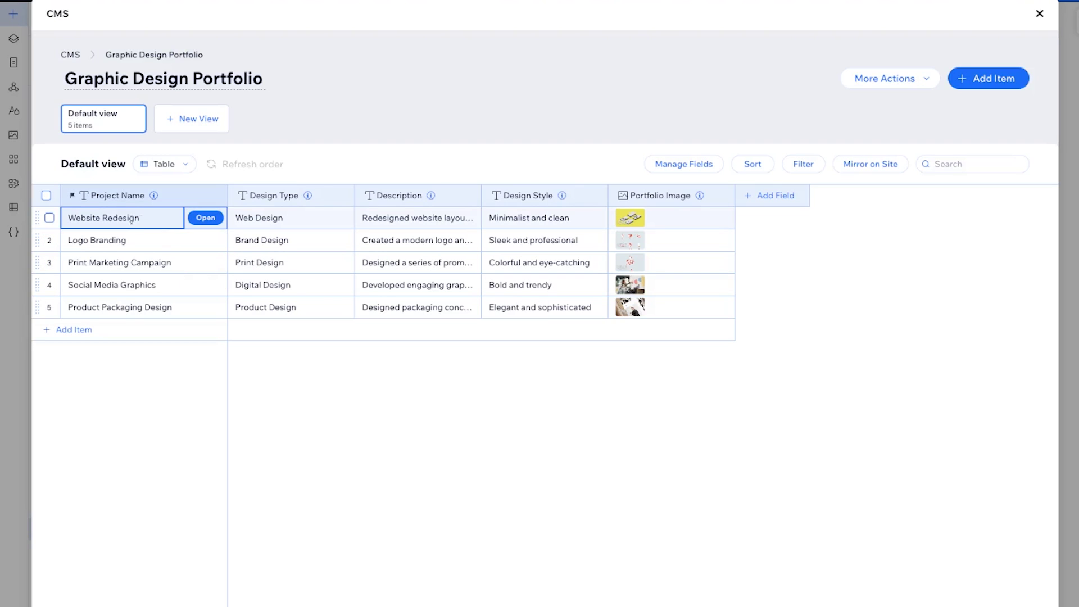
double_click(144, 220)
click(252, 220)
double_click(286, 218)
click(418, 220)
click(532, 220)
click(653, 226)
click(723, 219)
click(724, 219)
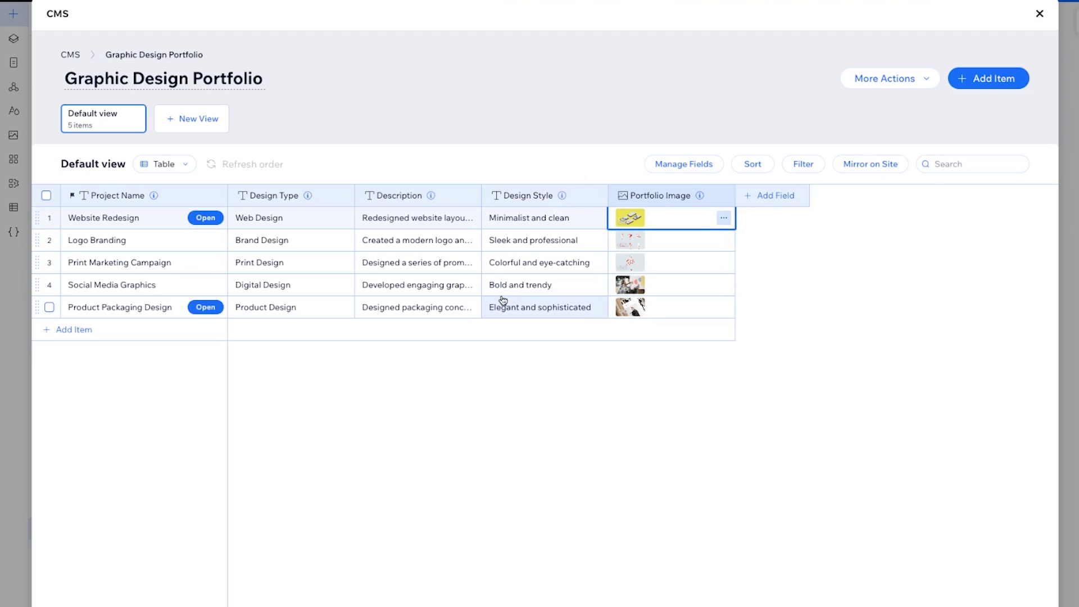
Add a sixth item named 'Project name', then select it and try deleting it.
click(62, 332)
text(Projec)
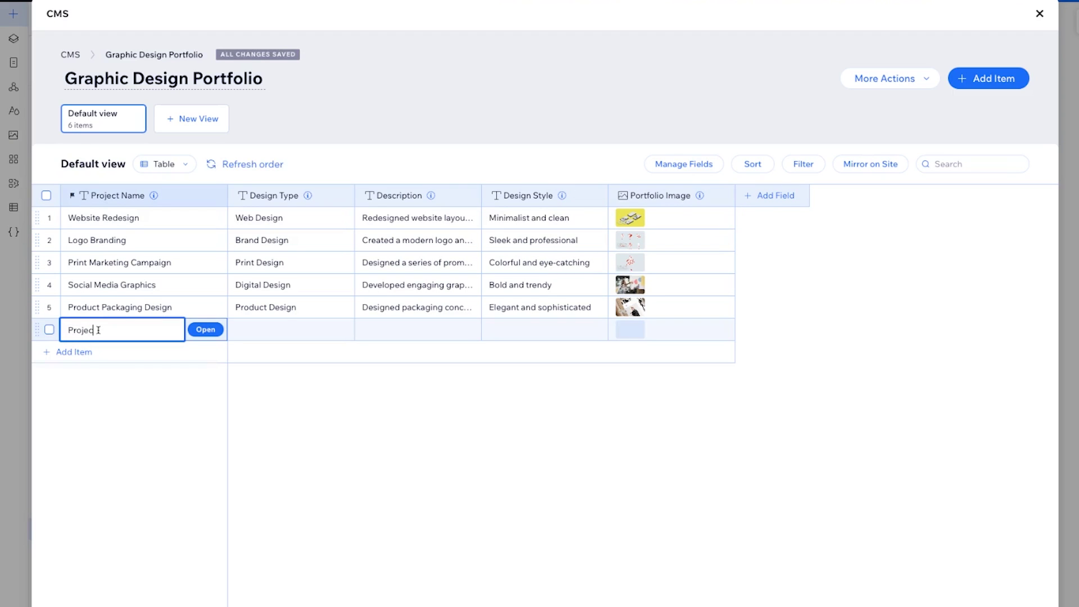
text(t name)
key(Tab)
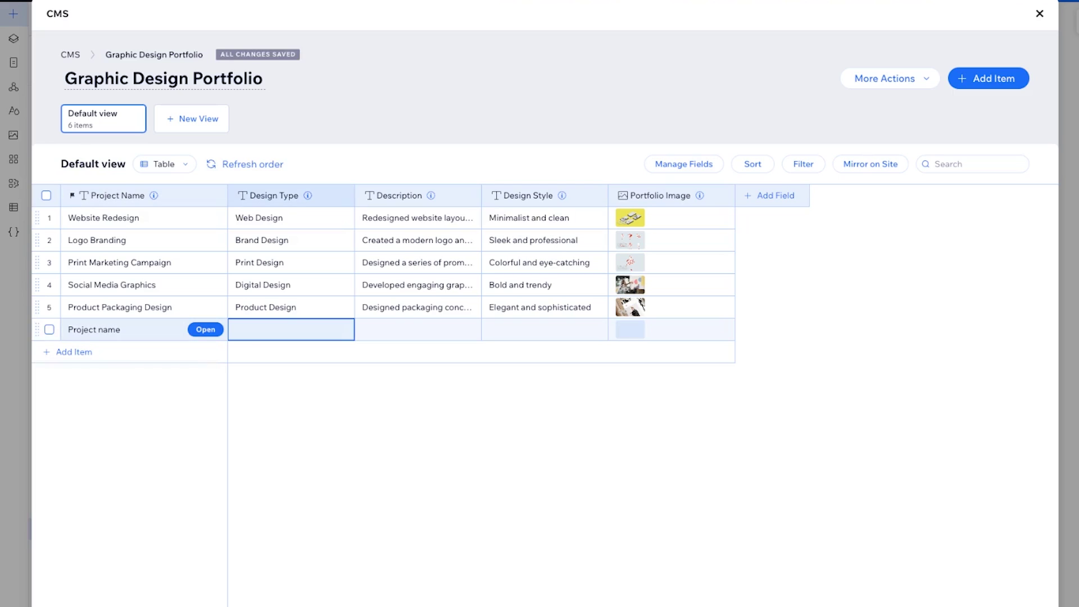
click(266, 329)
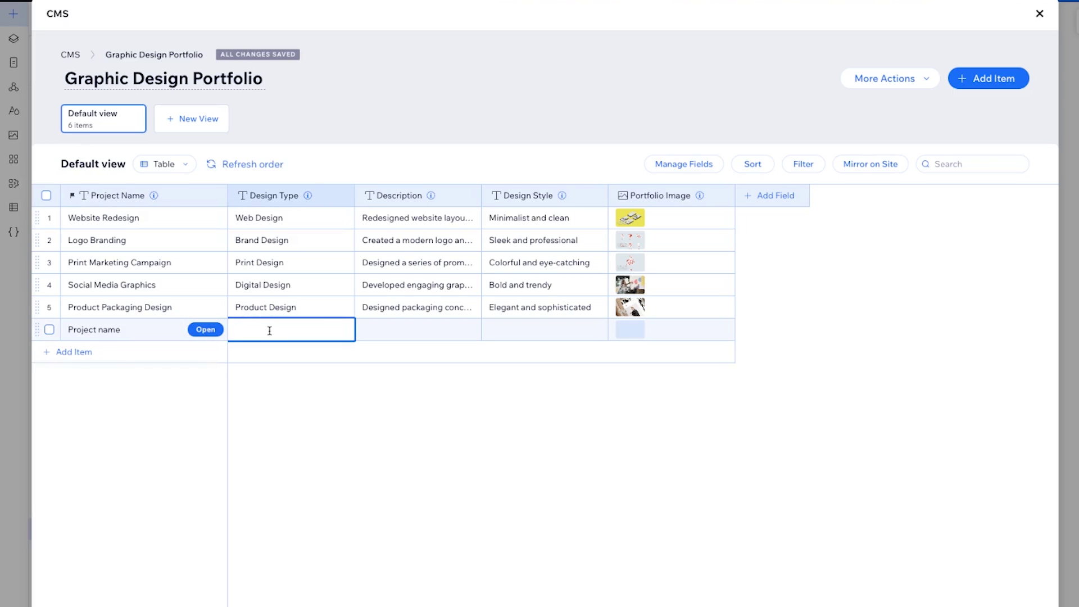
click(49, 329)
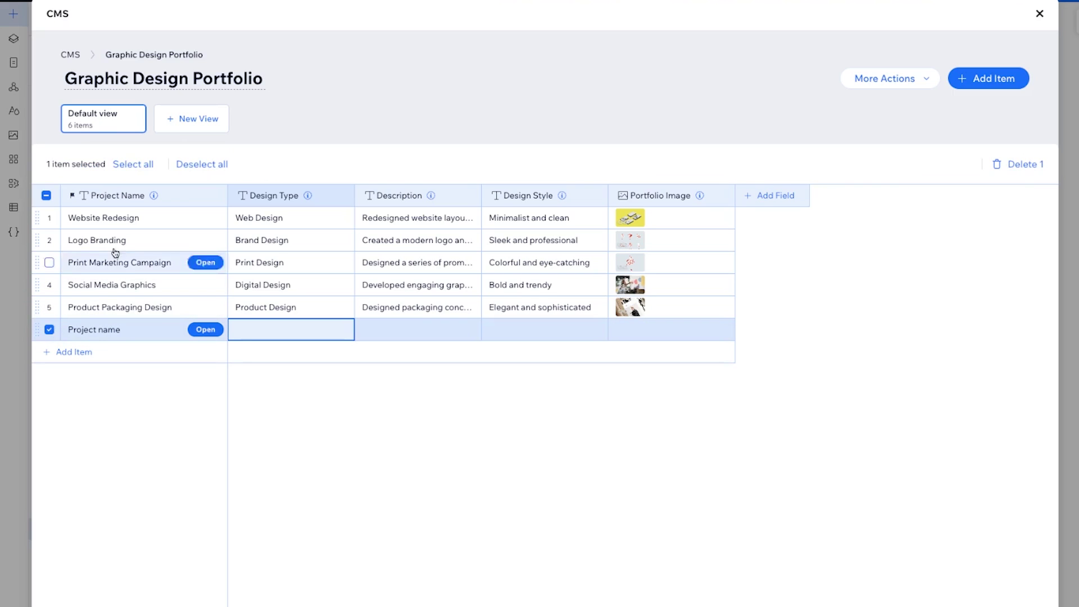
click(1002, 172)
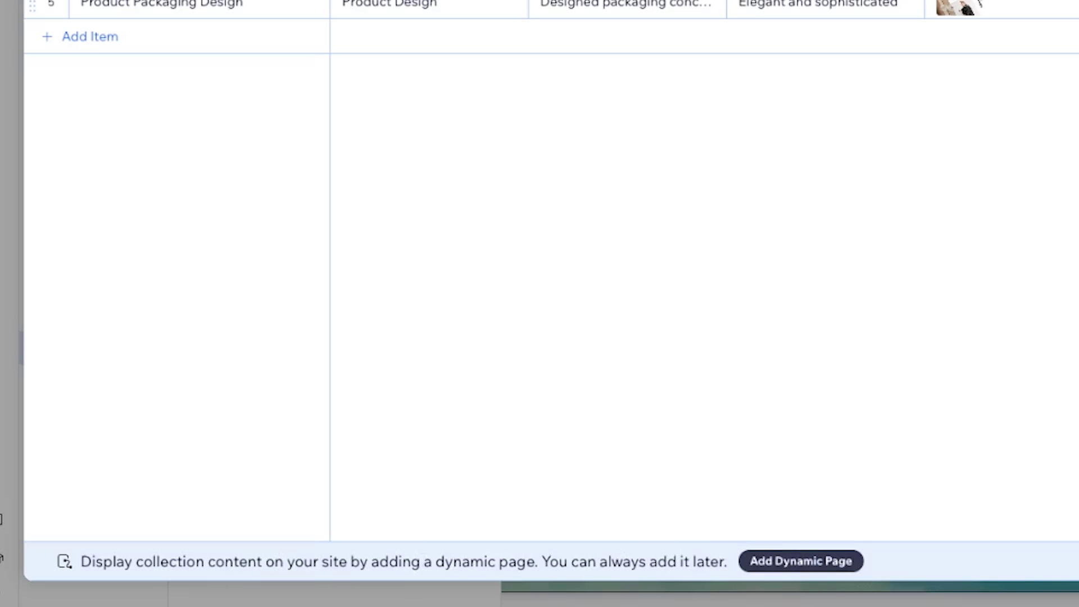
Add a List-layout dynamic page for the Graphic Design Portfolio collection to the site.
click(769, 562)
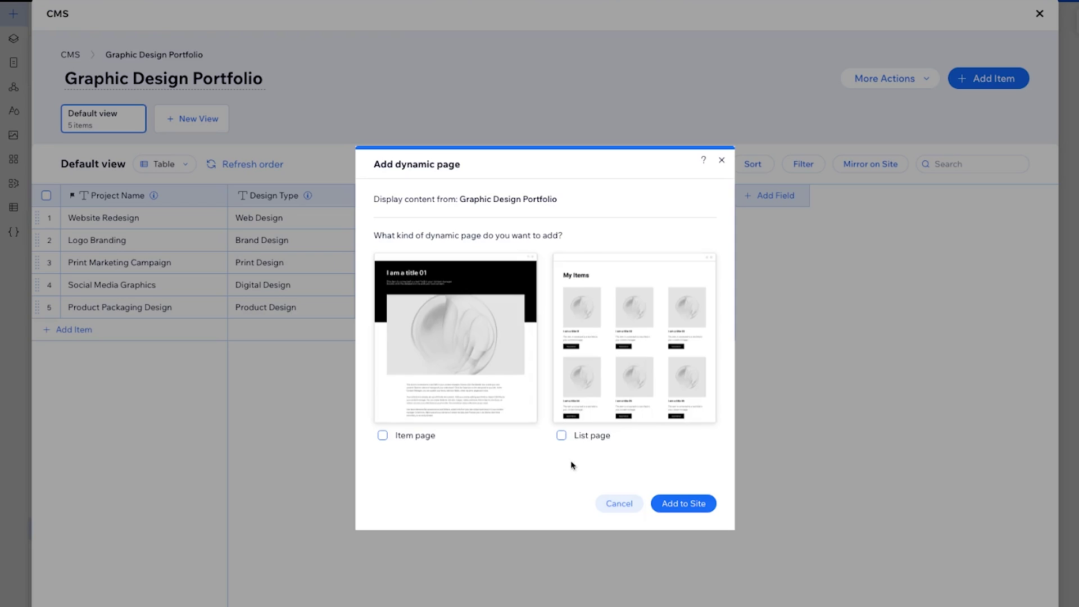
mouse_move(491, 316)
click(561, 435)
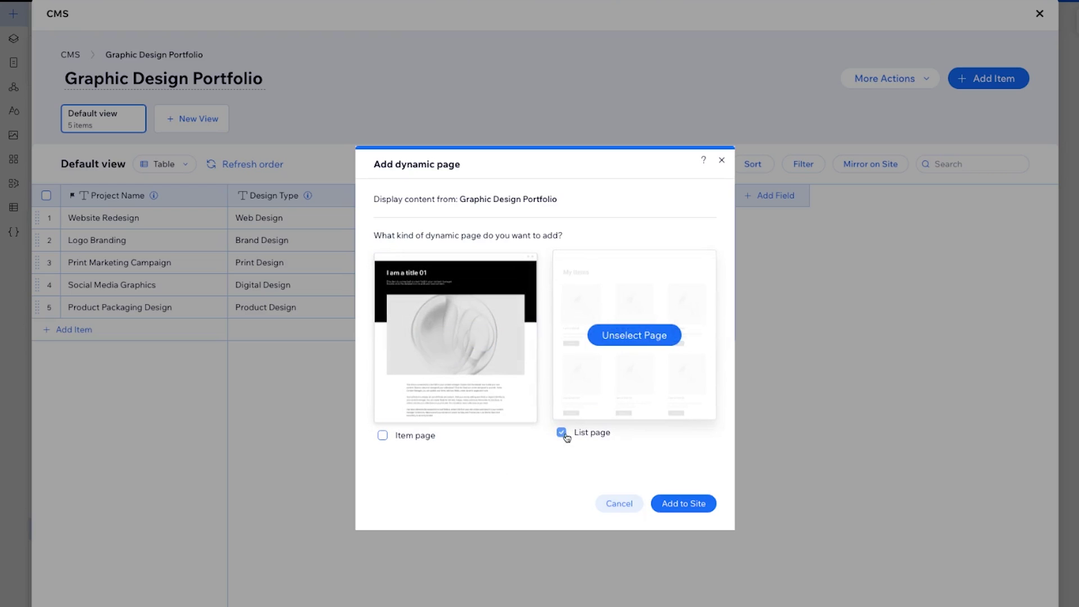
click(566, 438)
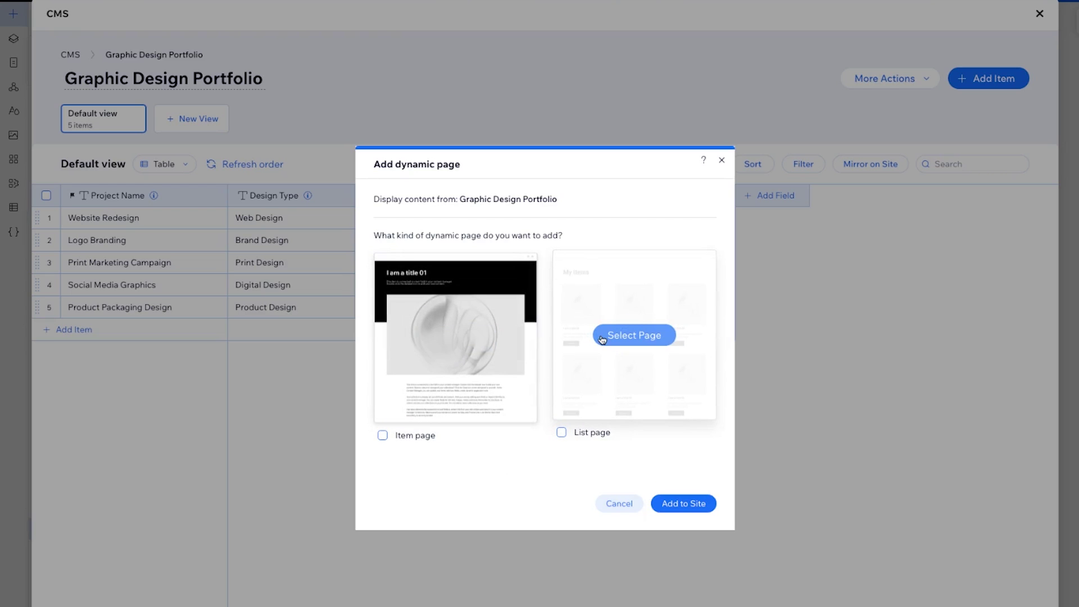
click(566, 436)
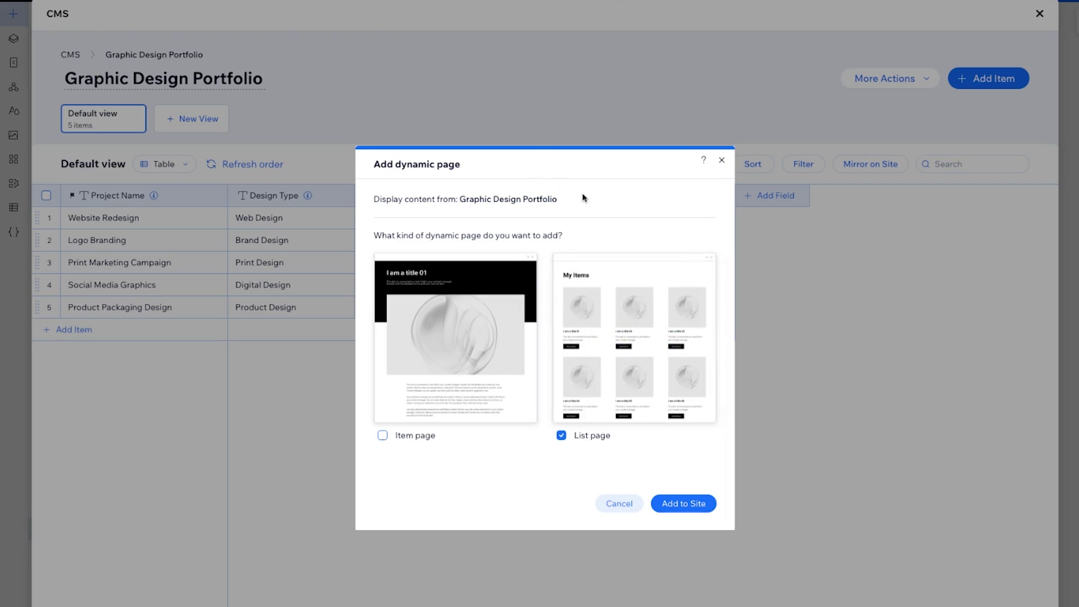
click(697, 504)
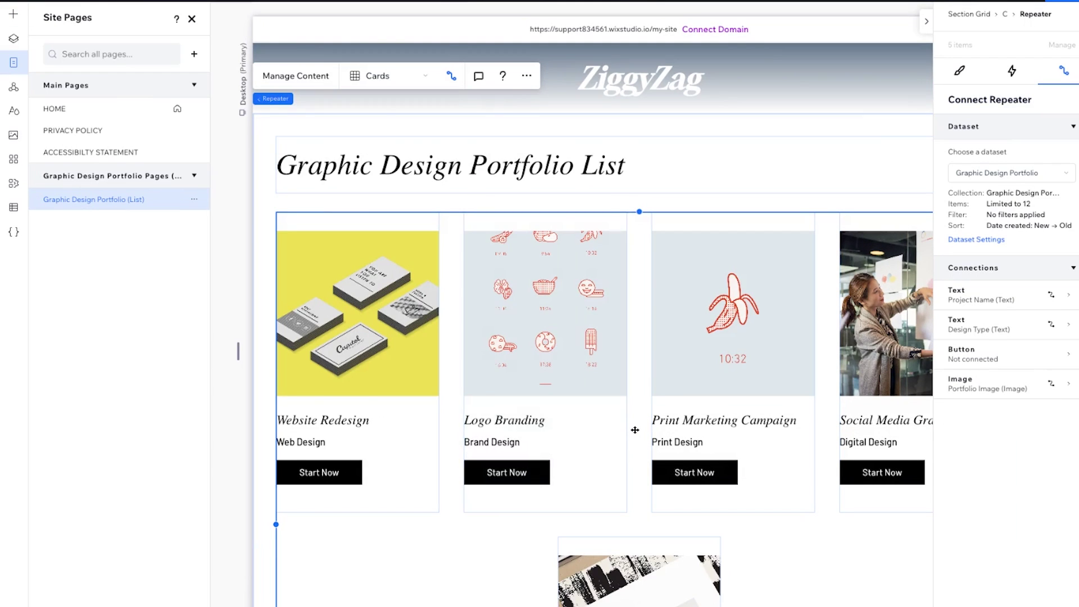
Scroll through the new list page and close the collection table.
scroll(631, 429, down, 3)
scroll(635, 430, down, 1)
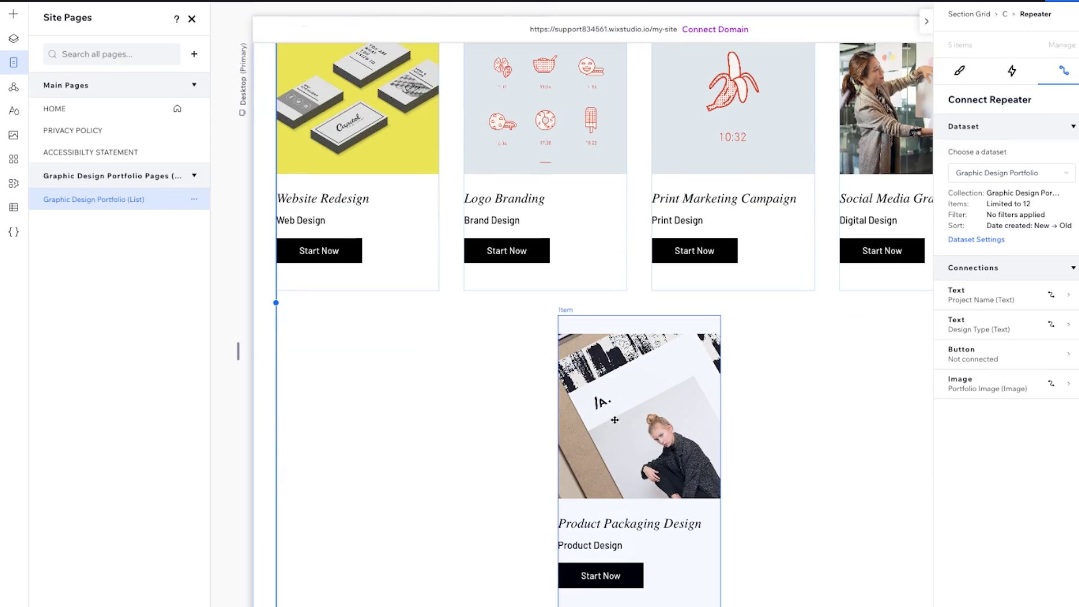
scroll(740, 484, up, 4)
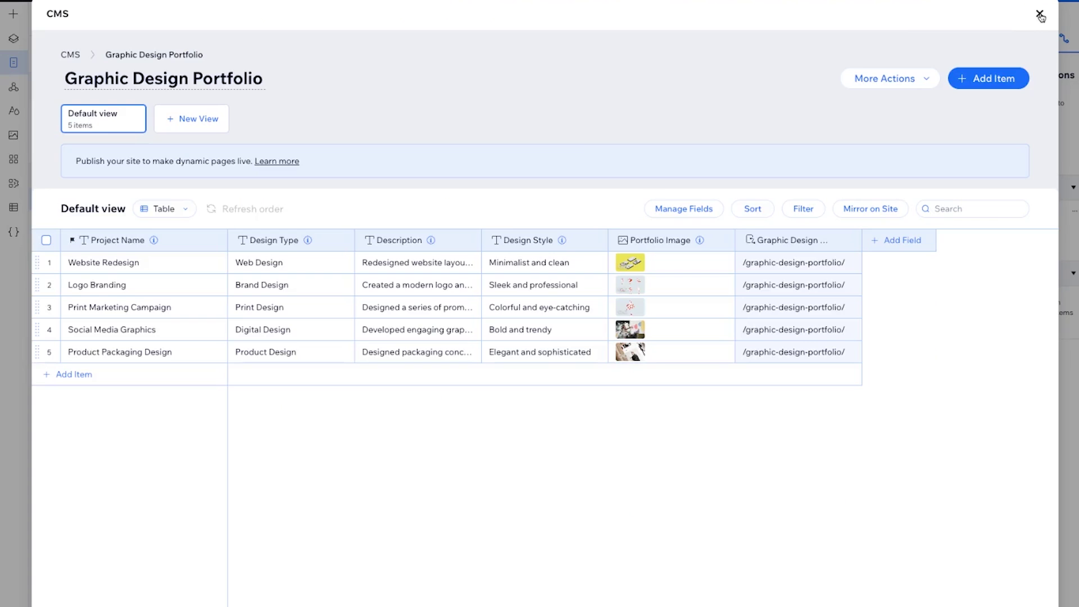
click(1040, 15)
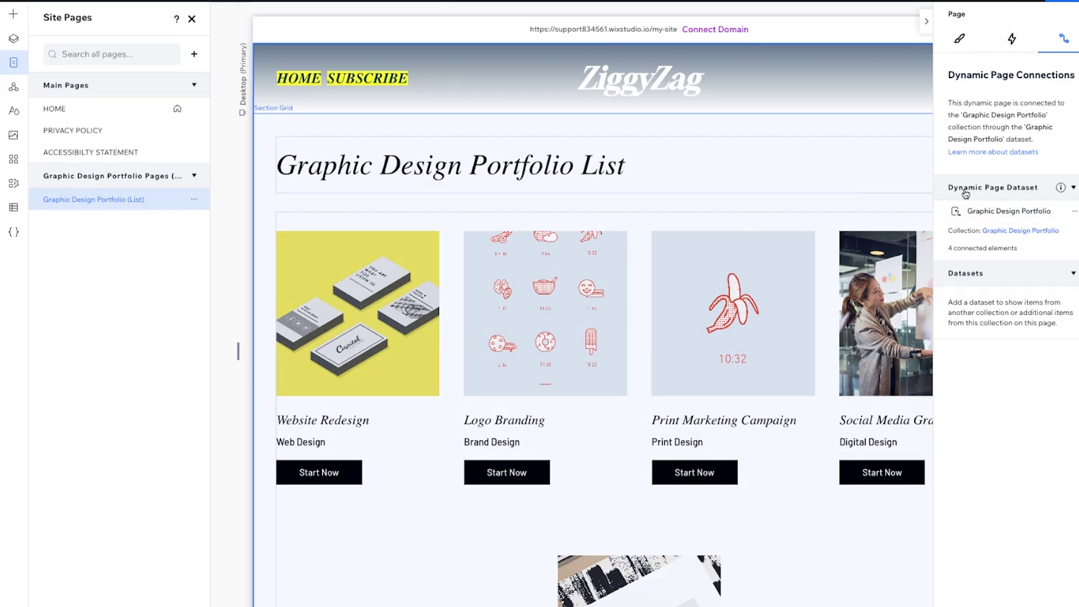
From the page dataset's menu, review the collection content, then open the list page's settings.
click(1073, 216)
click(1041, 213)
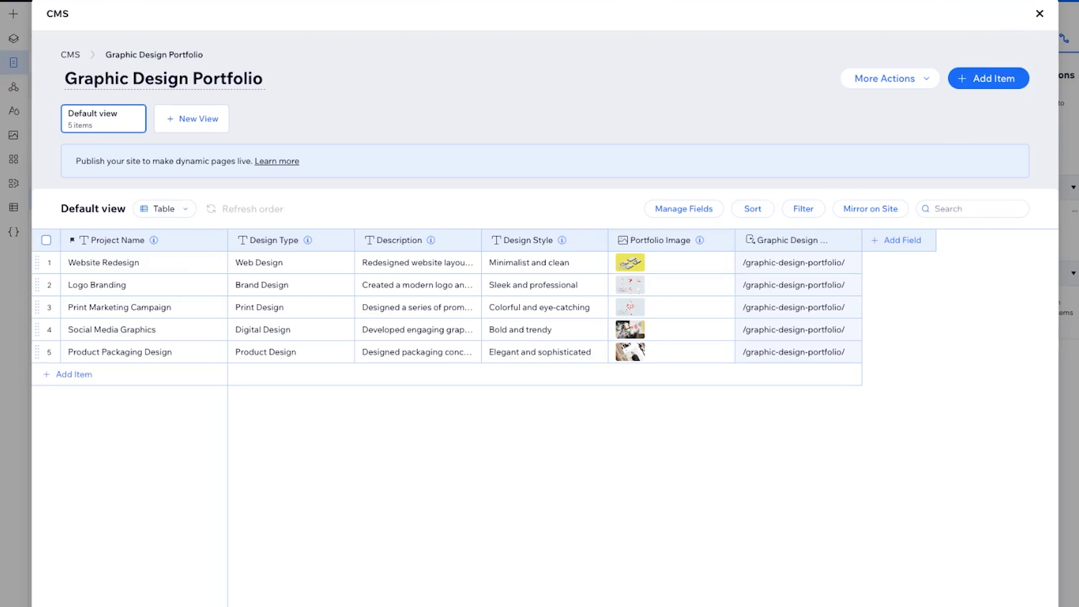
click(1040, 13)
click(1074, 211)
click(1021, 253)
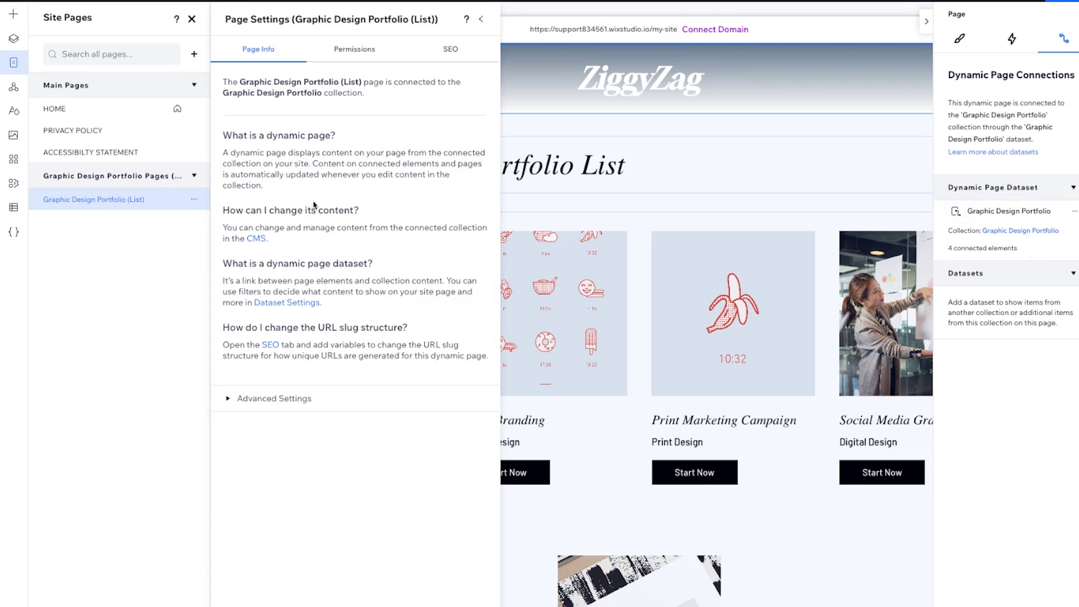
Review the list page's Permissions, SEO and Page Info tabs, then close Page Settings.
click(353, 51)
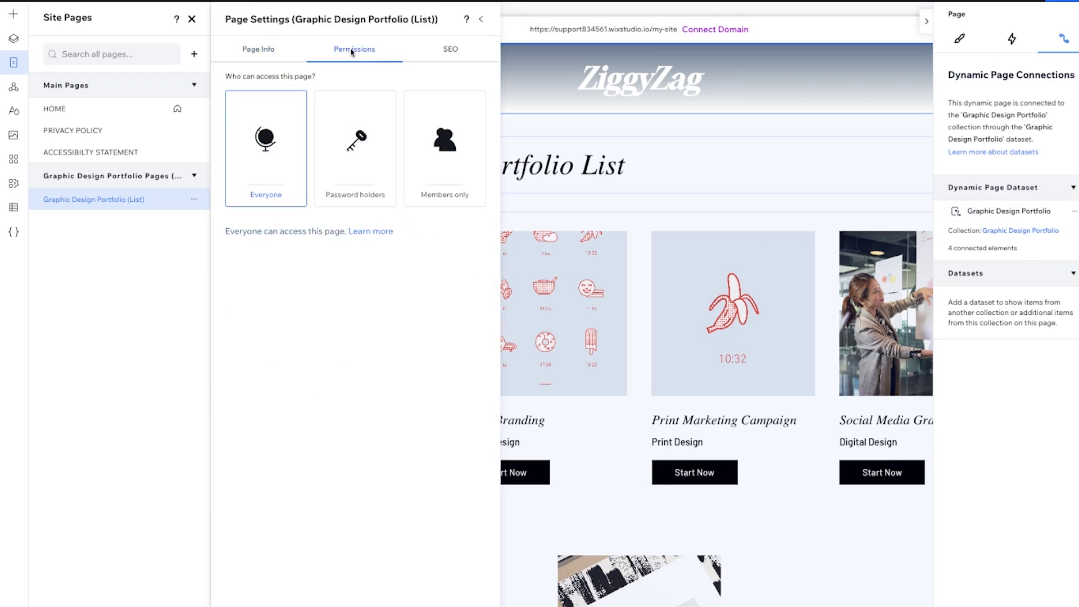
click(459, 57)
click(354, 50)
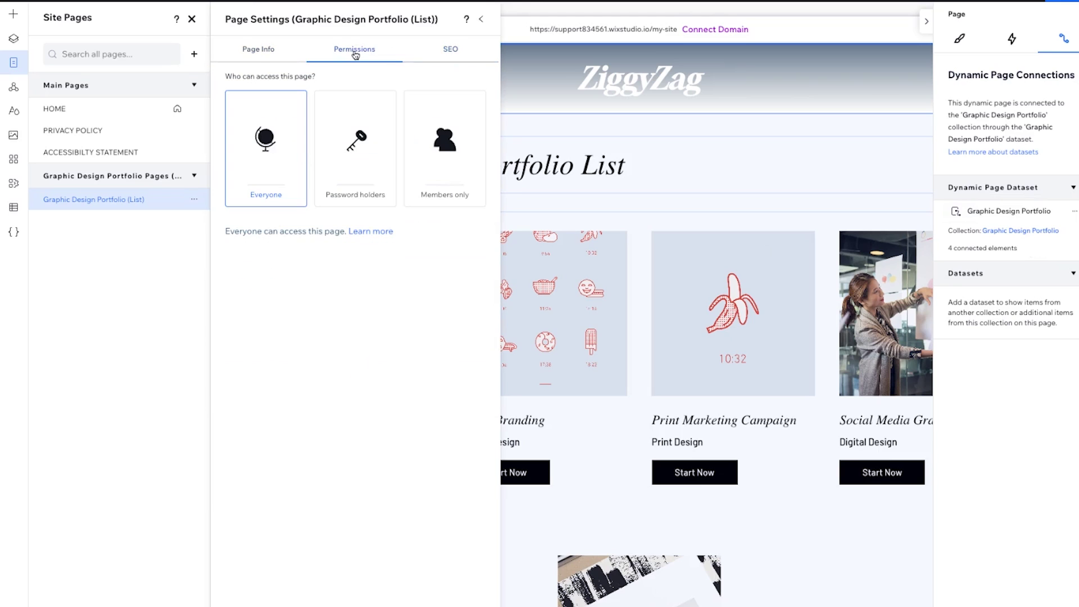
click(259, 51)
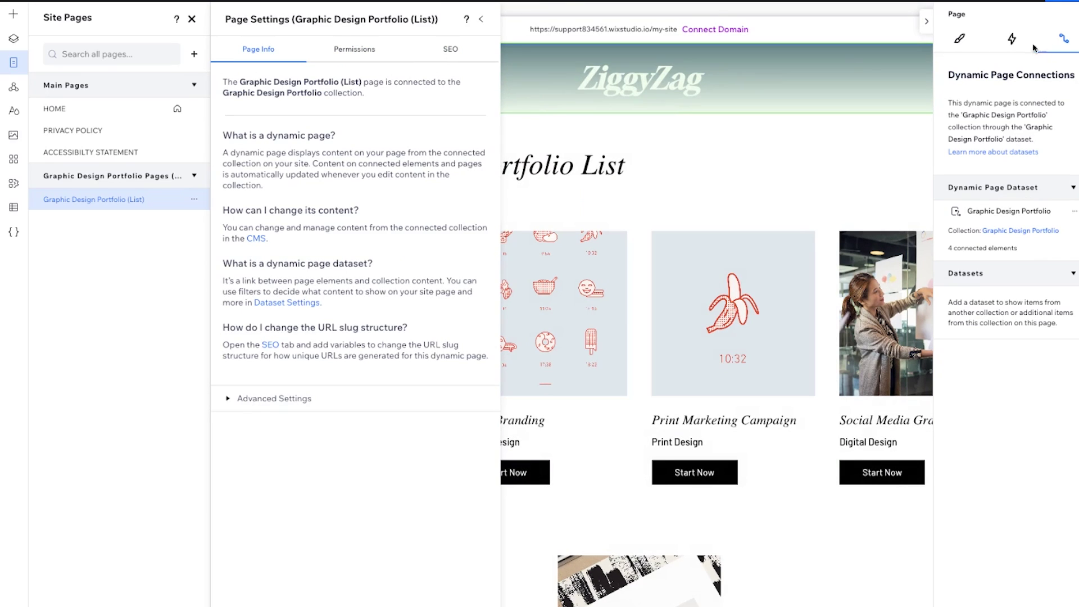
click(482, 22)
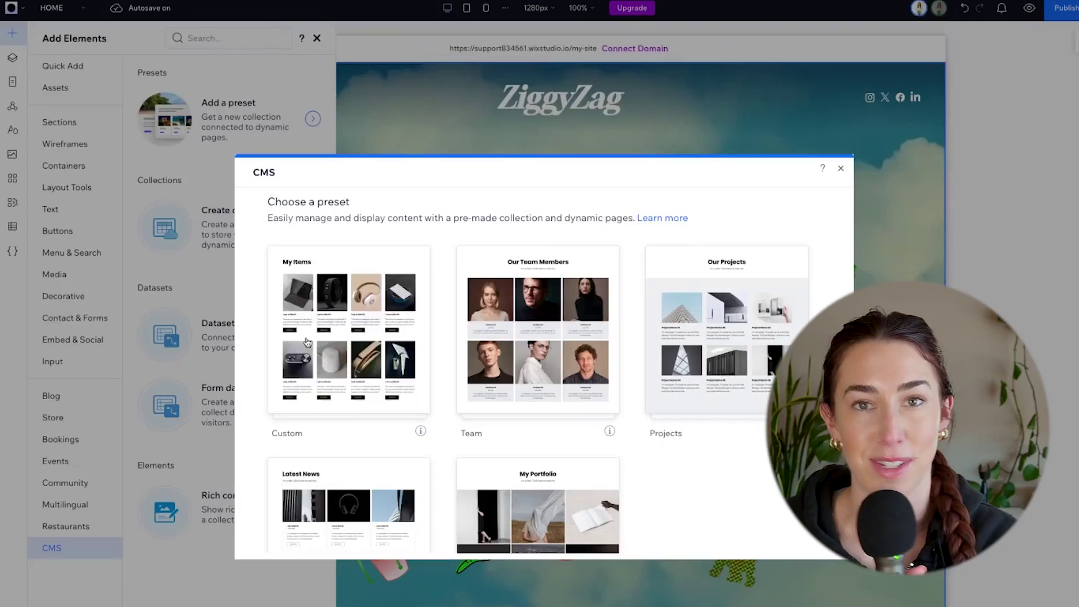
Add the Custom CMS preset to the site, creating a four-item Items collection.
mouse_move(296, 344)
click(348, 312)
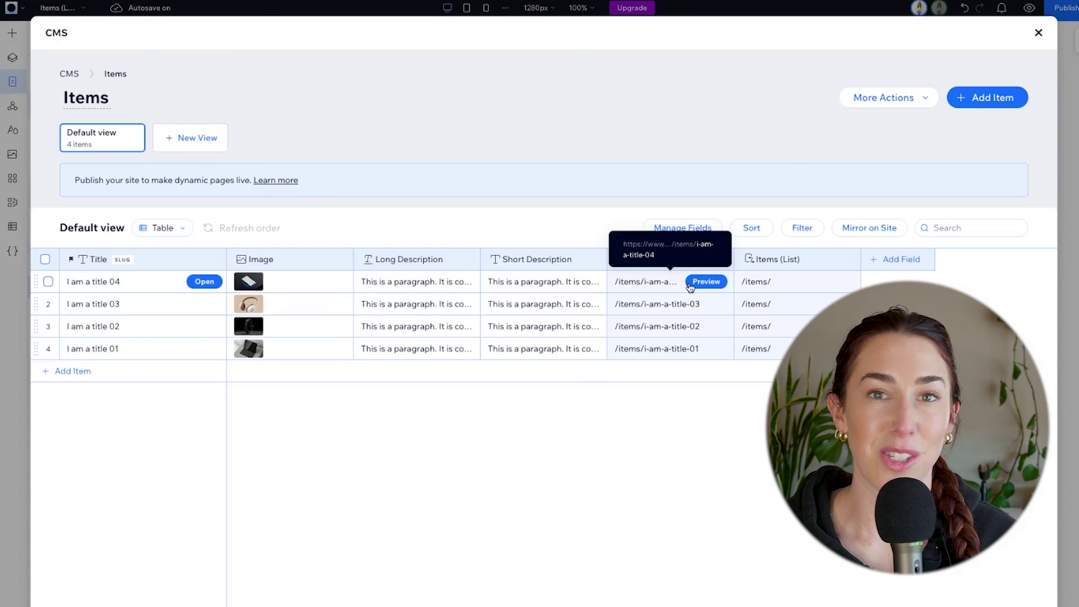
Preview the first item's page, dismiss the item-order tip, and return to all collections.
click(706, 282)
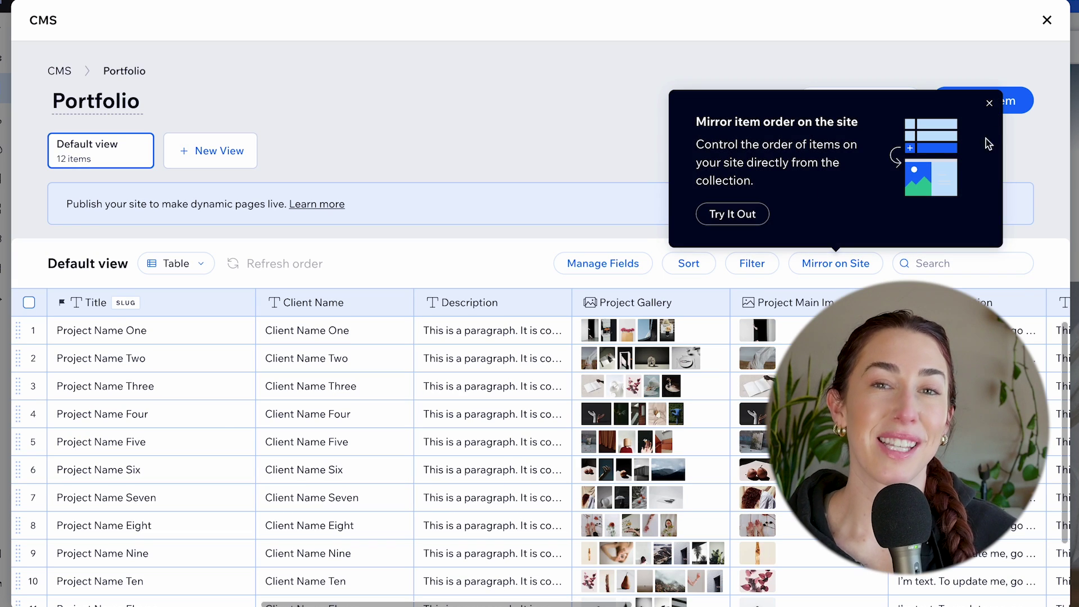
click(989, 103)
click(853, 100)
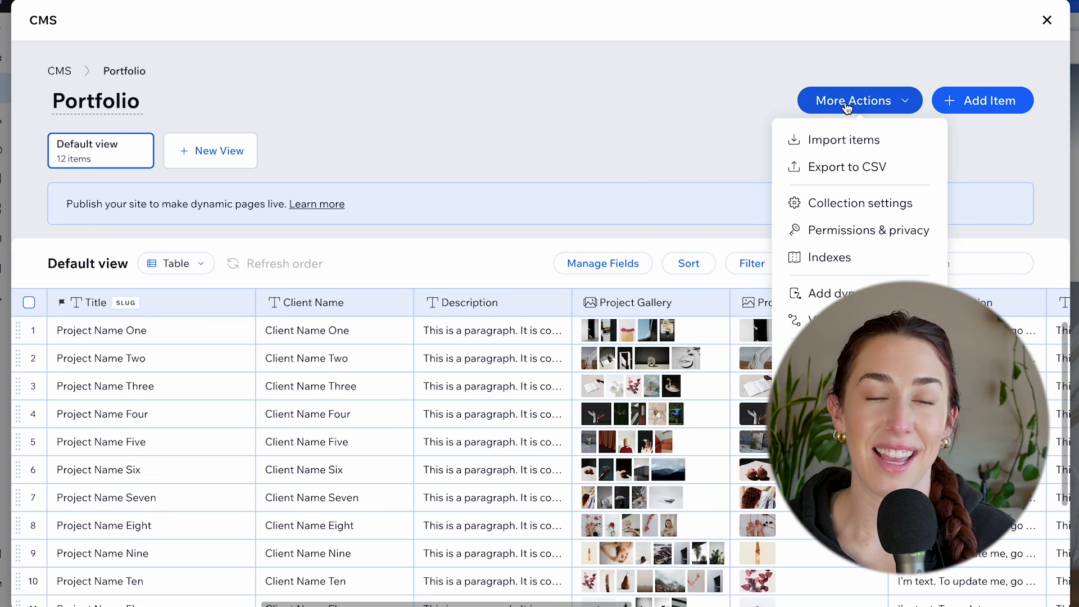
click(60, 71)
Start an AI collection named 'Services' describing my graphic design and branding services, and generate fields.
click(977, 82)
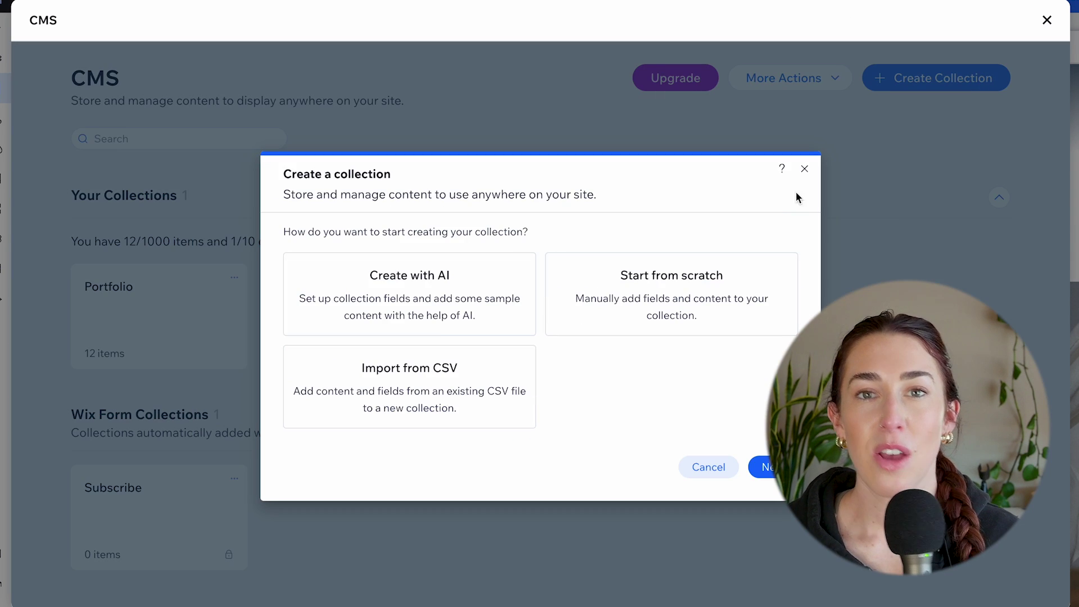
click(462, 295)
click(766, 468)
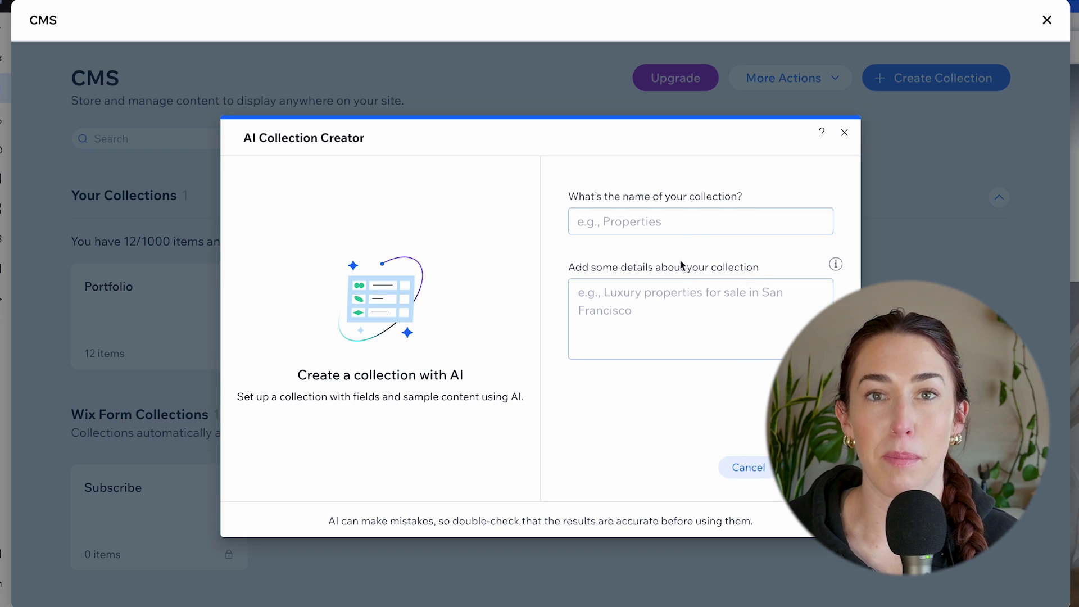
click(675, 223)
text(Gallery)
key(ctrl+a)
text(Services)
click(640, 294)
text(List)
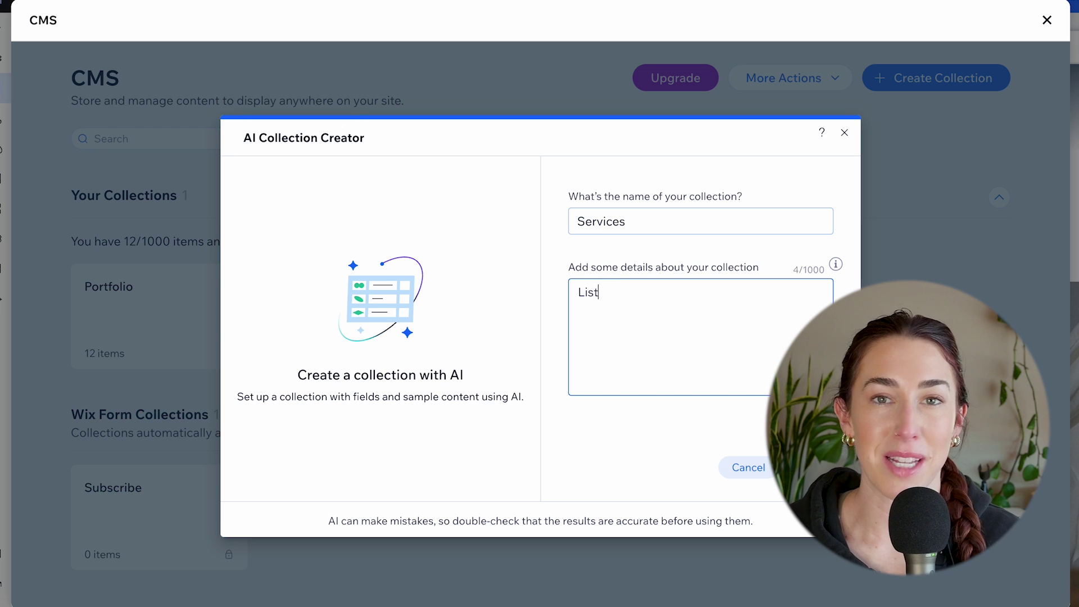
text( out all my graphic design services and ho)
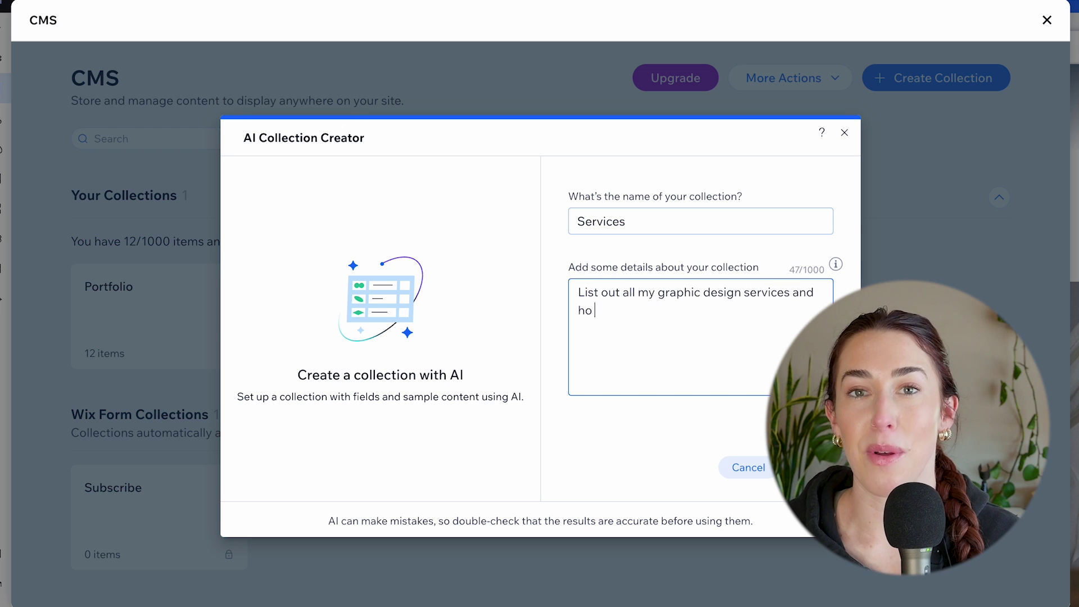
text(w I can help others brand th)
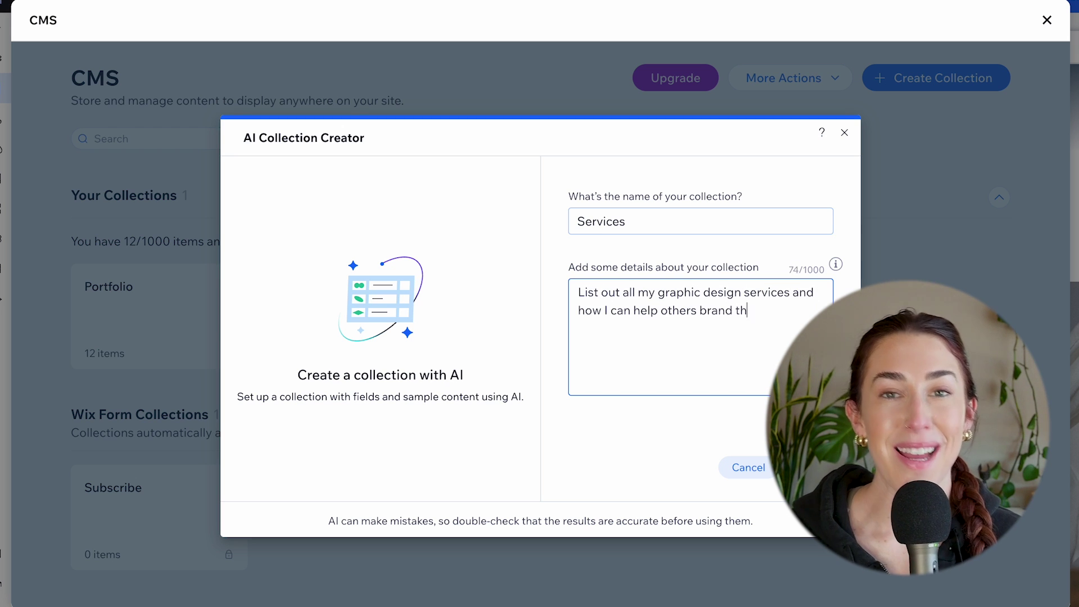
text(emselves or design beautiful websites.)
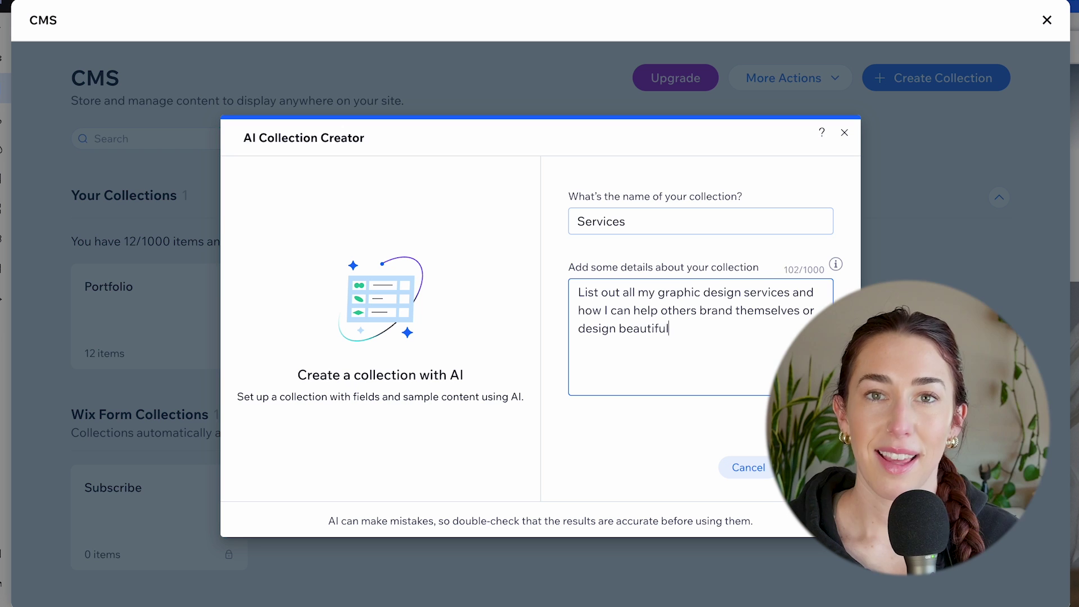
click(809, 467)
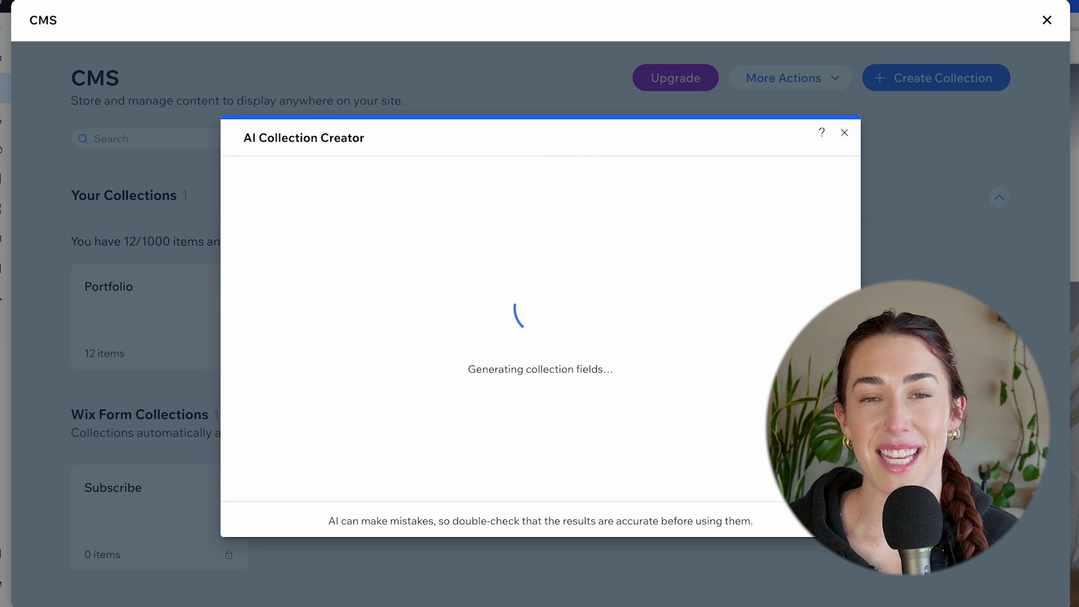
Create the Services collection and inspect Portfolio (Item) structured data markup's image preset.
click(785, 511)
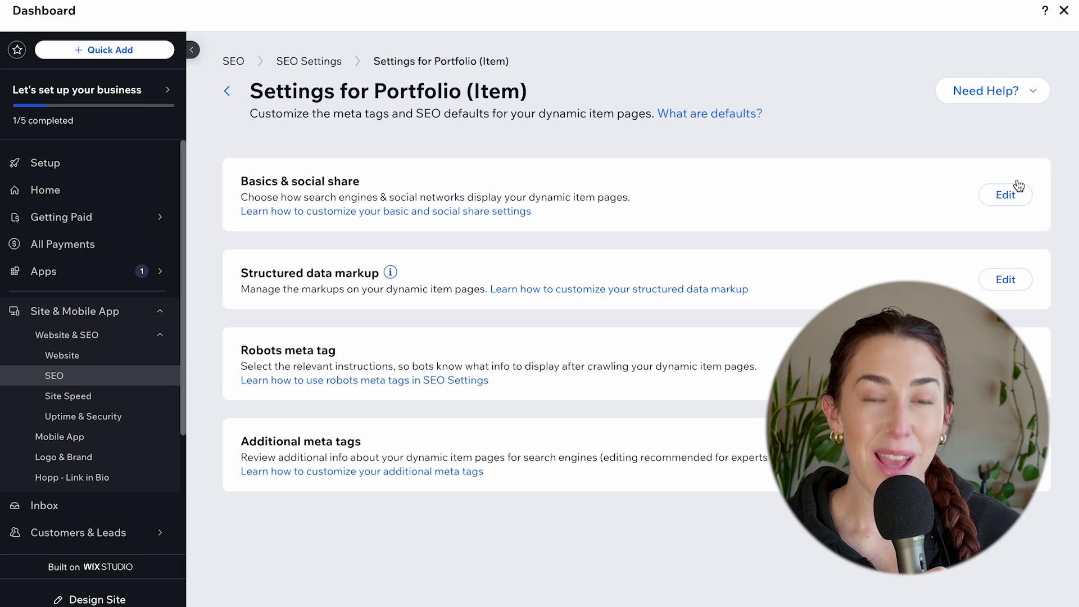
click(1006, 279)
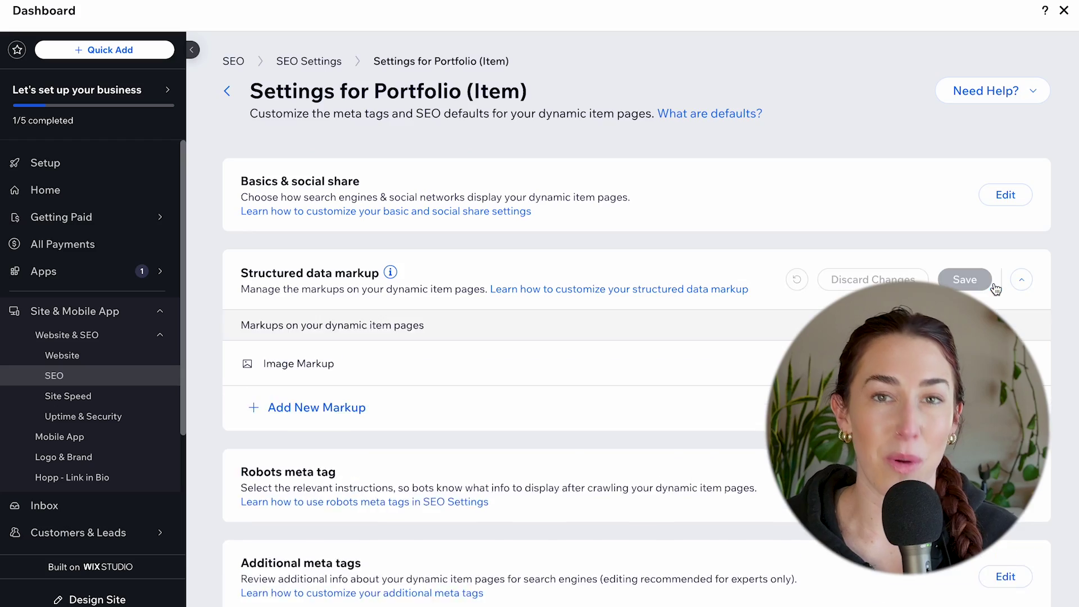
scroll(735, 320, down, 1)
click(734, 320)
click(817, 172)
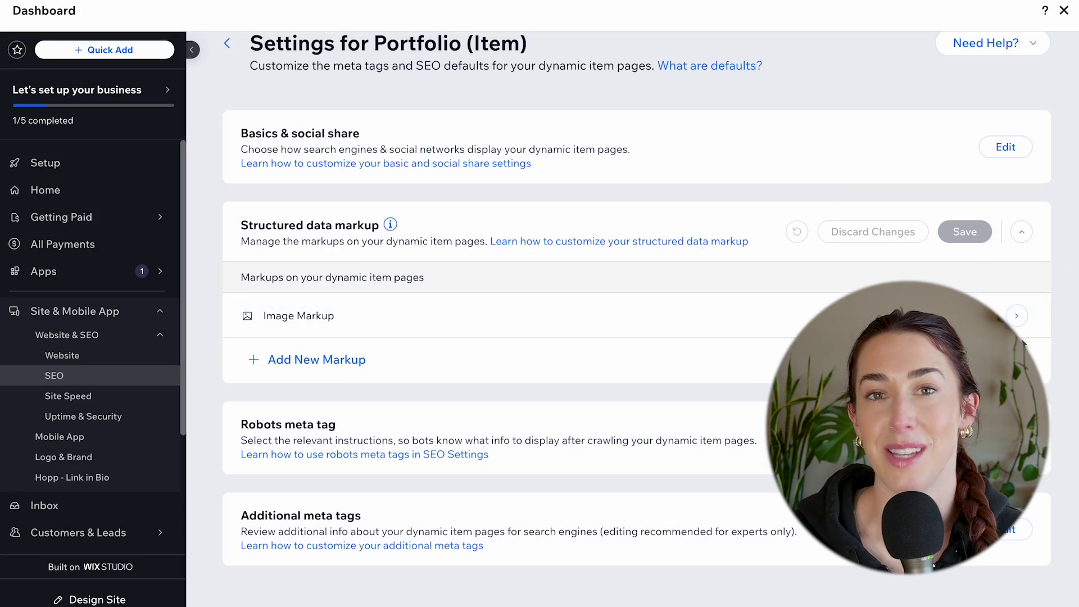
Expand the Robots meta tag and Additional meta tags settings for Portfolio (Item) pages.
click(1005, 438)
scroll(1005, 439, down, 2)
click(1016, 529)
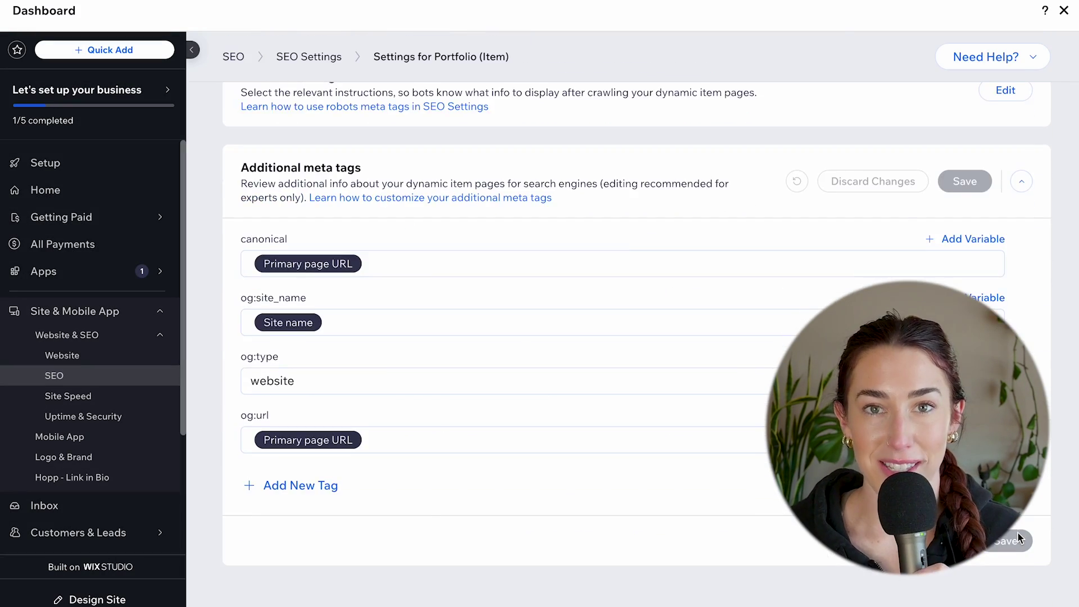